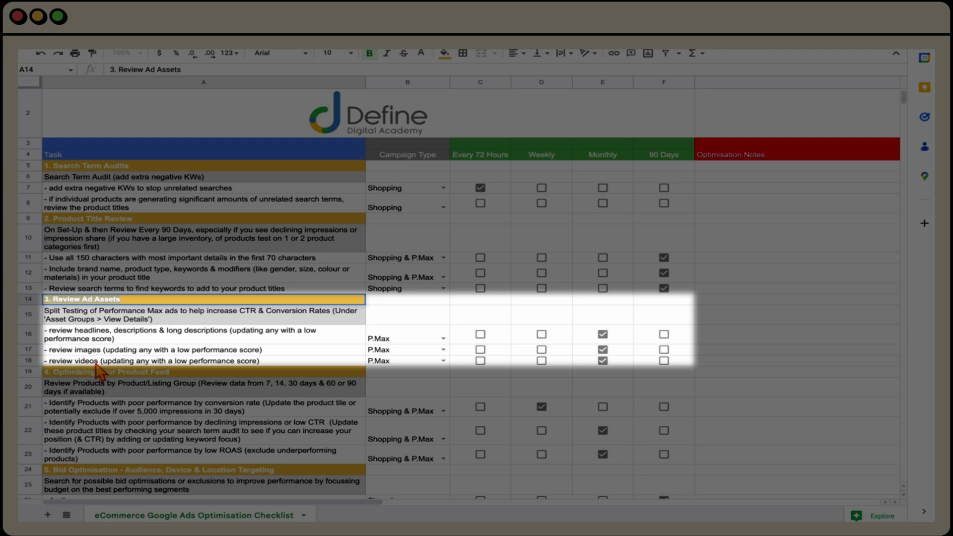
Move on to the Optimising Your Product Feed section and briefly check the campaign list.
{"action": "left_click", "coordinate": [117, 372]}
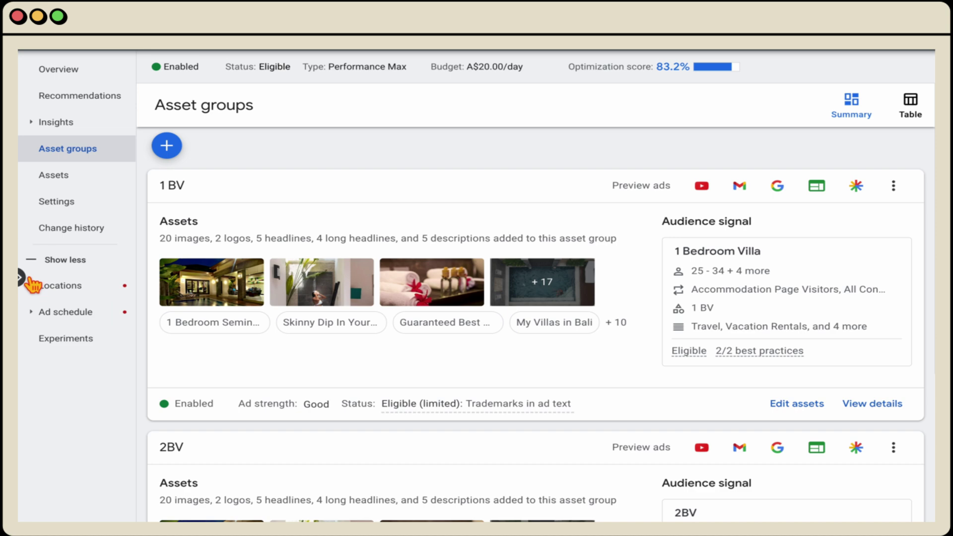
{"action": "left_click", "coordinate": [29, 280]}
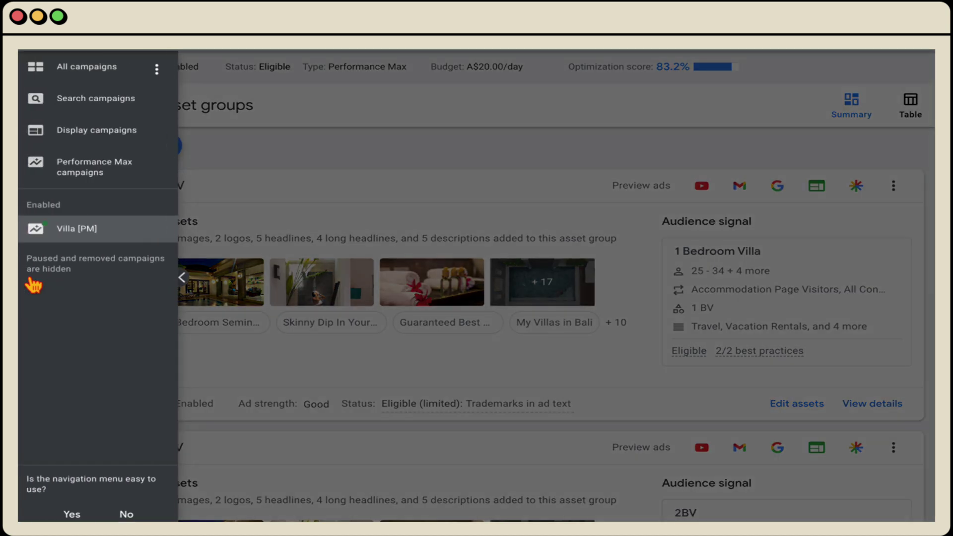
{"action": "left_click", "coordinate": [182, 277]}
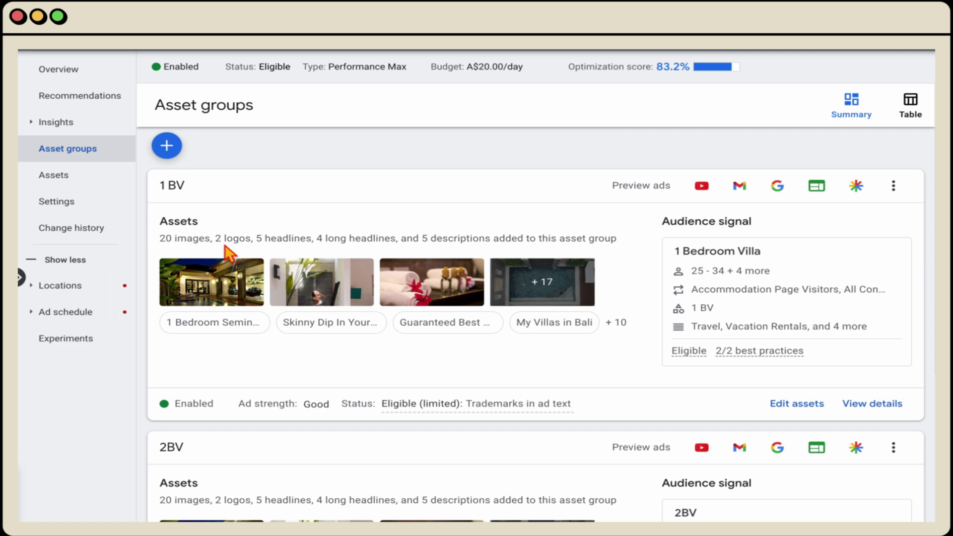
Scan the asset groups and open the 1 BV group's asset details.
{"action": "scroll", "coordinate": [228, 253], "scroll_direction": "down", "scroll_amount": 5}
{"action": "scroll", "coordinate": [228, 253], "scroll_direction": "up", "scroll_amount": 5}
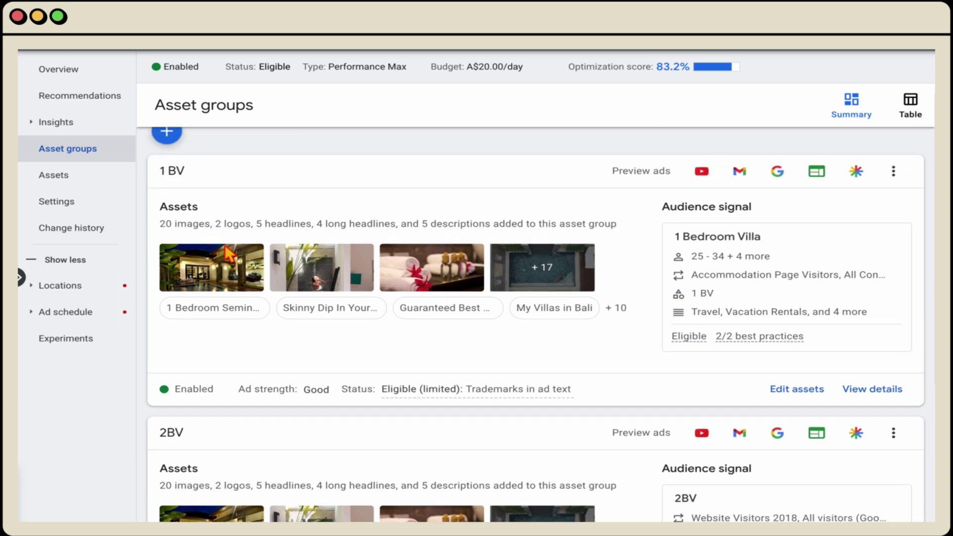
{"action": "scroll", "coordinate": [228, 253], "scroll_direction": "up", "scroll_amount": 1}
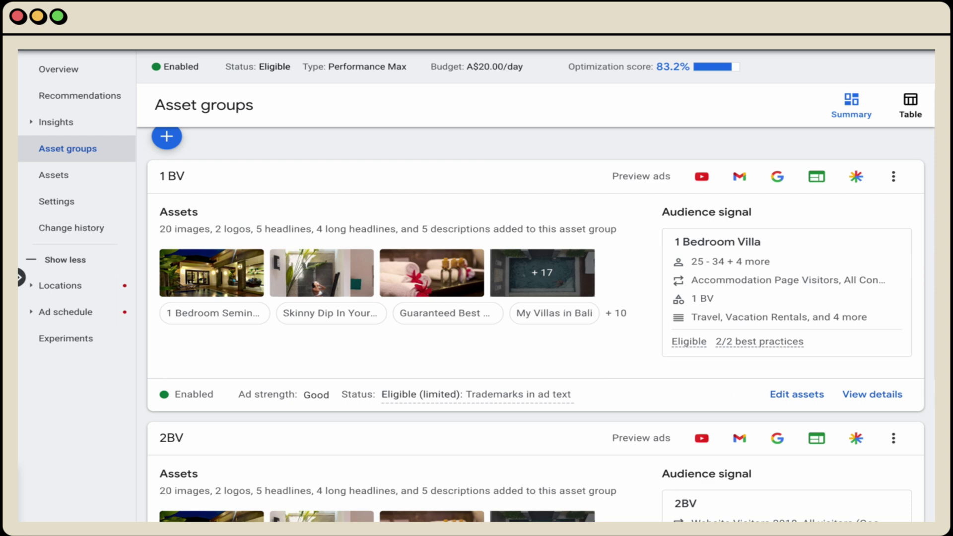
{"action": "left_click", "coordinate": [871, 394]}
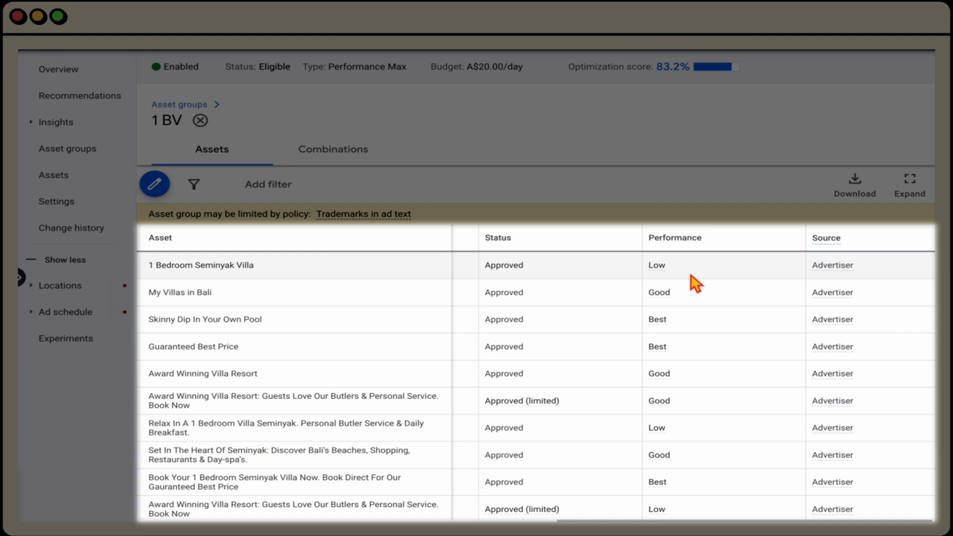
{"action": "scroll", "coordinate": [696, 283], "scroll_direction": "down", "scroll_amount": 1}
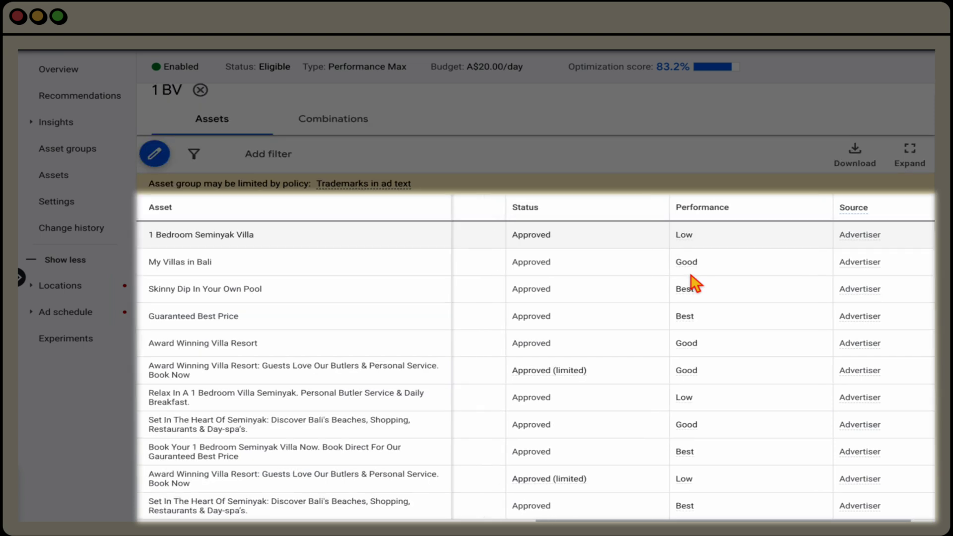
{"action": "scroll", "coordinate": [697, 282], "scroll_direction": "right", "scroll_amount": 1}
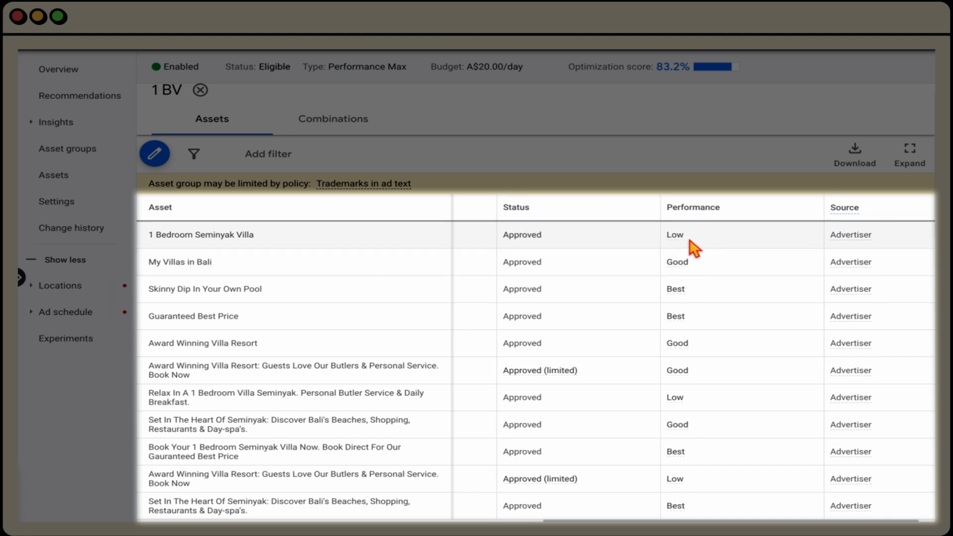
{"action": "left_click_drag", "start_coordinate": [284, 239], "coordinate": [142, 239]}
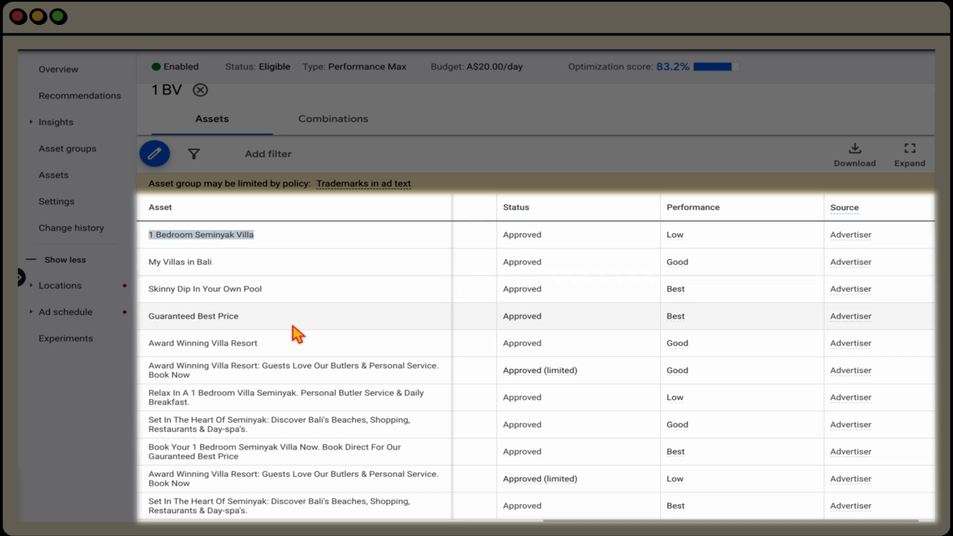
{"action": "scroll", "coordinate": [420, 335], "scroll_direction": "down", "scroll_amount": 1}
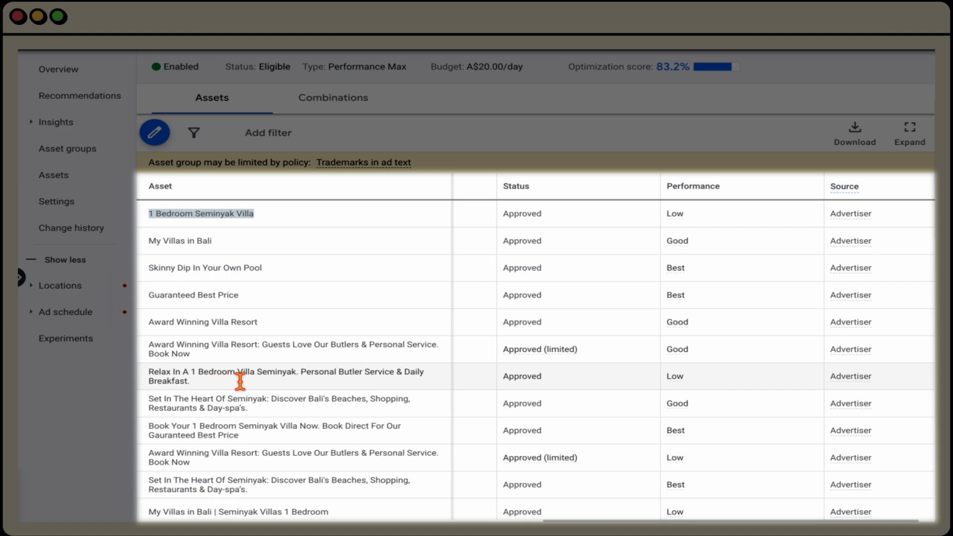
{"action": "scroll", "coordinate": [241, 381], "scroll_direction": "down", "scroll_amount": 10}
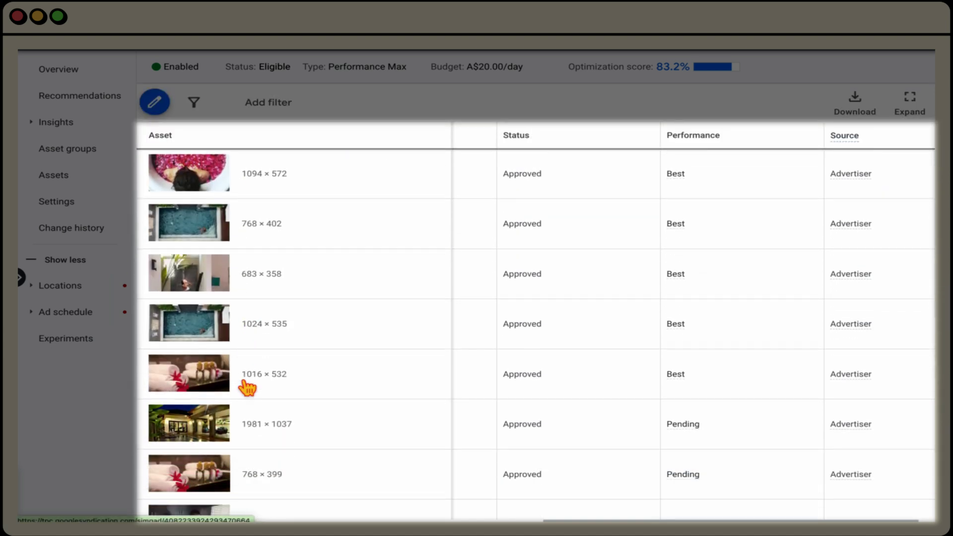
{"action": "scroll", "coordinate": [221, 271], "scroll_direction": "down", "scroll_amount": 10}
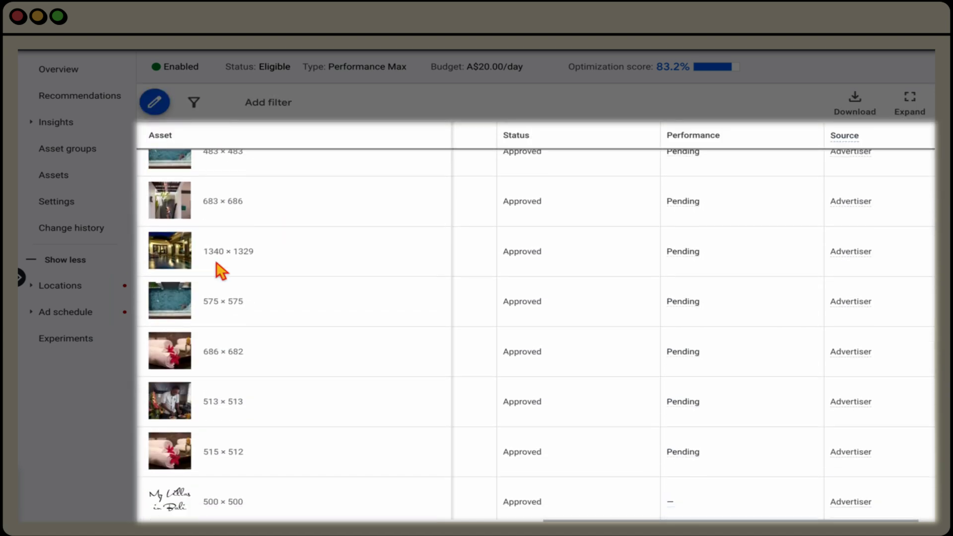
{"action": "scroll", "coordinate": [216, 264], "scroll_direction": "down", "scroll_amount": 1}
{"action": "scroll", "coordinate": [635, 397], "scroll_direction": "up", "scroll_amount": 2}
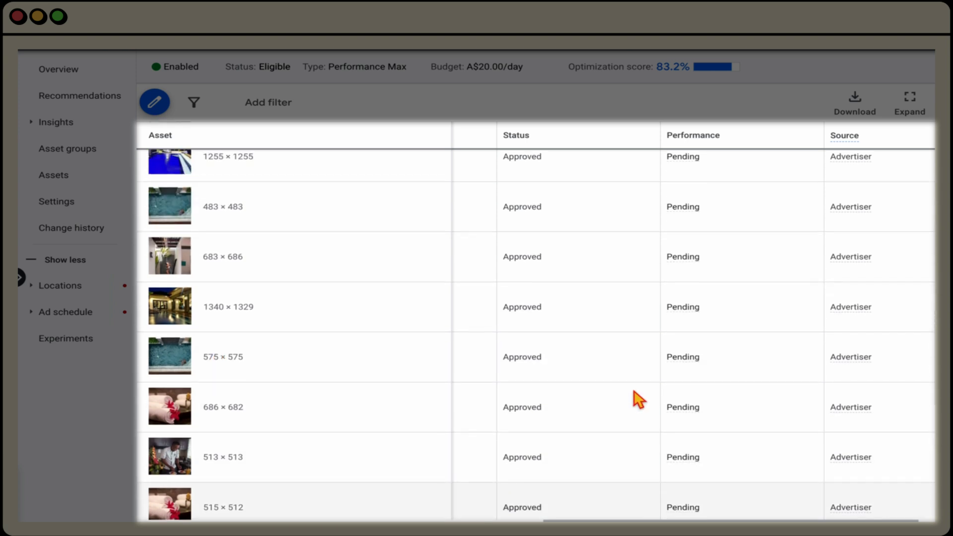
{"action": "scroll", "coordinate": [676, 404], "scroll_direction": "up", "scroll_amount": 6}
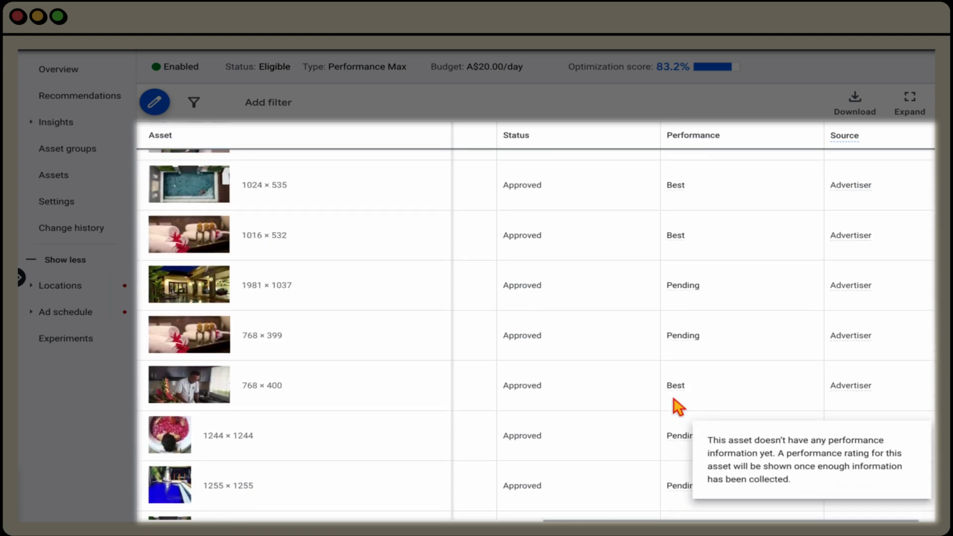
{"action": "scroll", "coordinate": [677, 407], "scroll_direction": "up", "scroll_amount": 3}
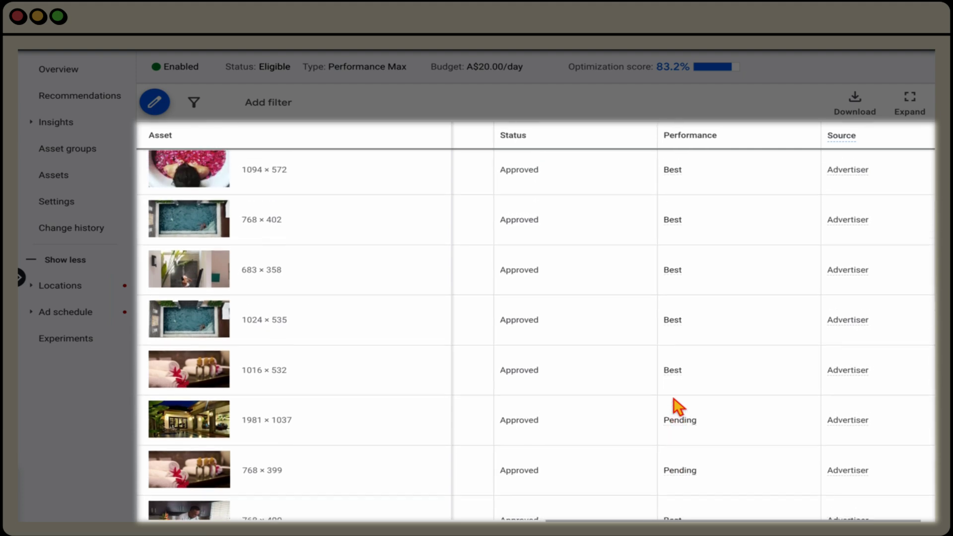
{"action": "scroll", "coordinate": [677, 407], "scroll_direction": "up", "scroll_amount": 3}
{"action": "scroll", "coordinate": [678, 406], "scroll_direction": "up", "scroll_amount": 10}
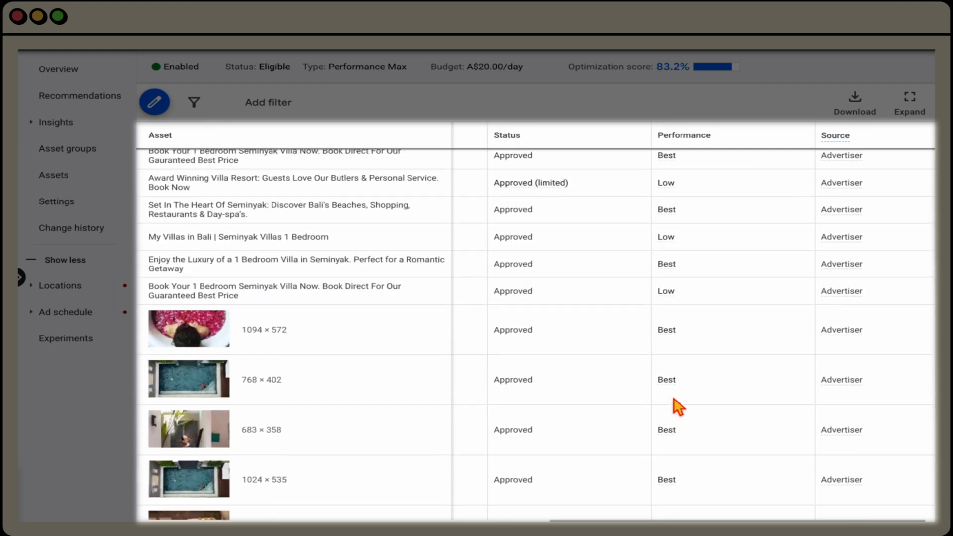
{"action": "mouse_move", "coordinate": [682, 408]}
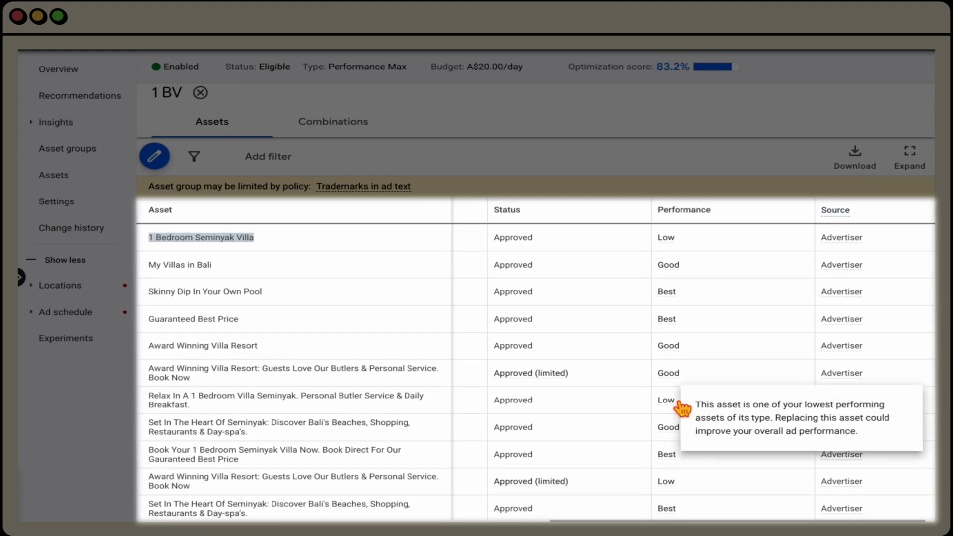
{"action": "scroll", "coordinate": [504, 400], "scroll_direction": "left", "scroll_amount": 4}
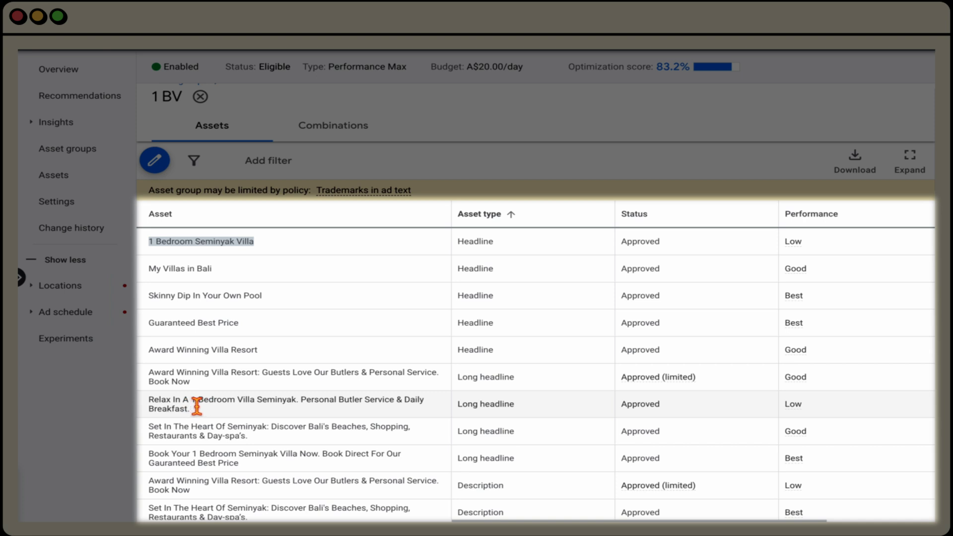
{"action": "scroll", "coordinate": [153, 234], "scroll_direction": "up", "scroll_amount": 1}
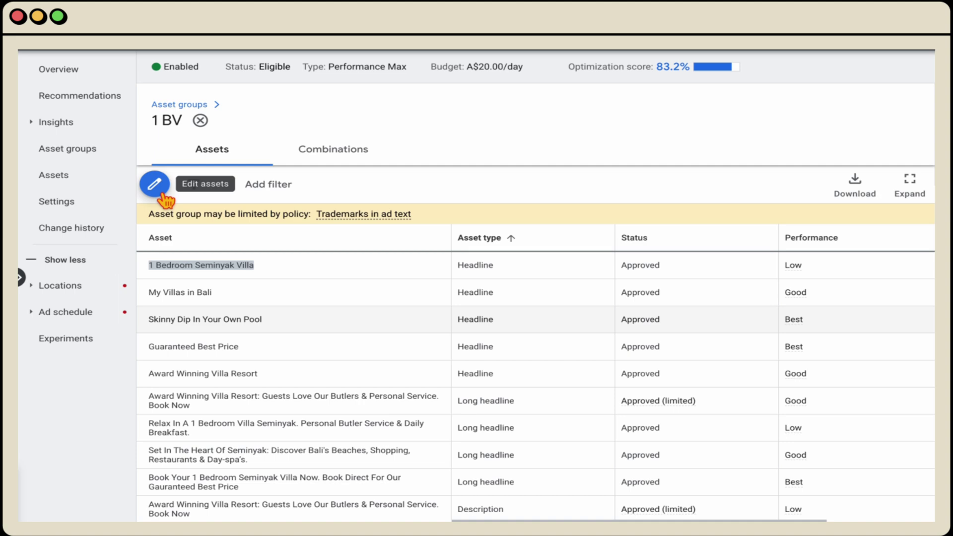
{"action": "left_click", "coordinate": [161, 195]}
Replace the '1 Bedroom Seminyak Villa' headline with 'Luxury 1 Bedroom Villas'.
{"action": "left_click_drag", "start_coordinate": [275, 239], "coordinate": [114, 243]}
{"action": "key", "text": "BackSpace"}
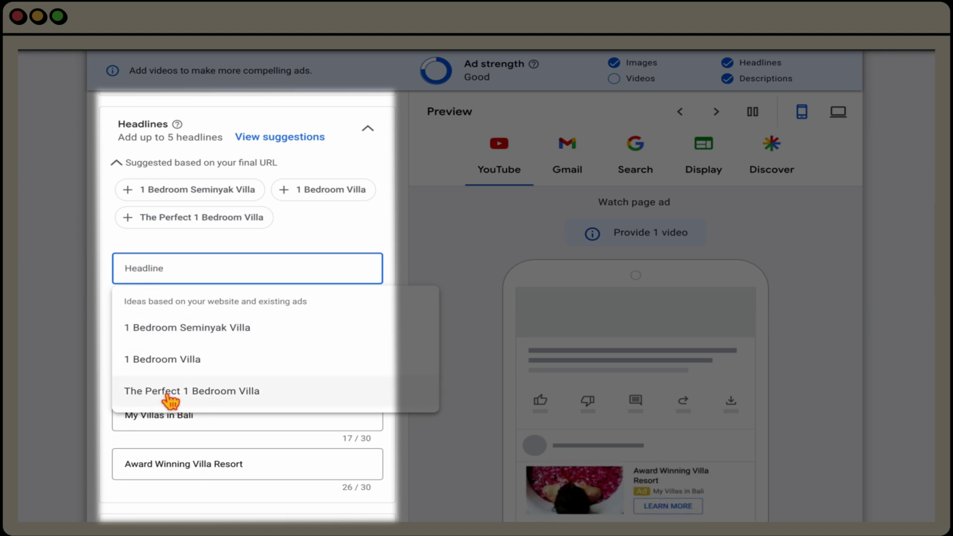
{"action": "type", "text": "Luxury 1 Bedroom Villas"}
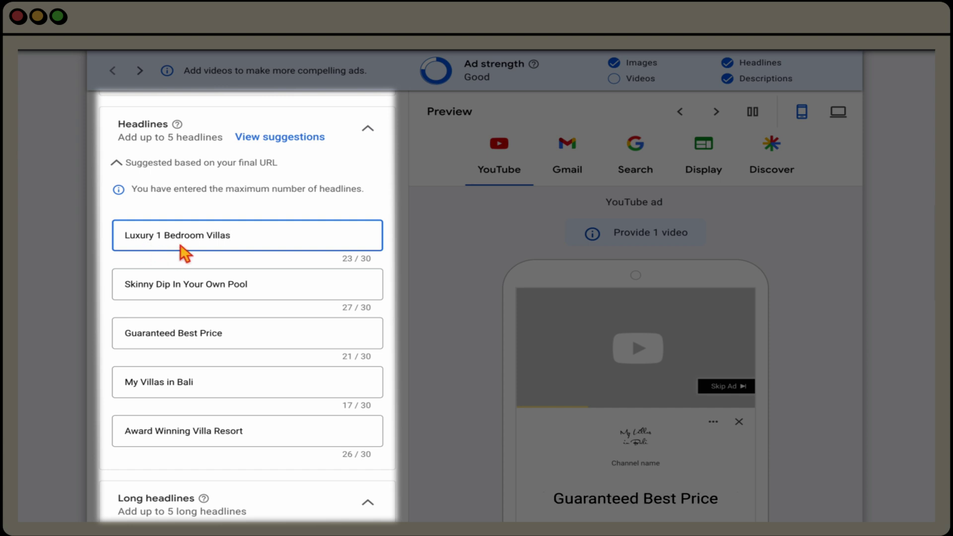
{"action": "scroll", "coordinate": [256, 258], "scroll_direction": "down", "scroll_amount": 7}
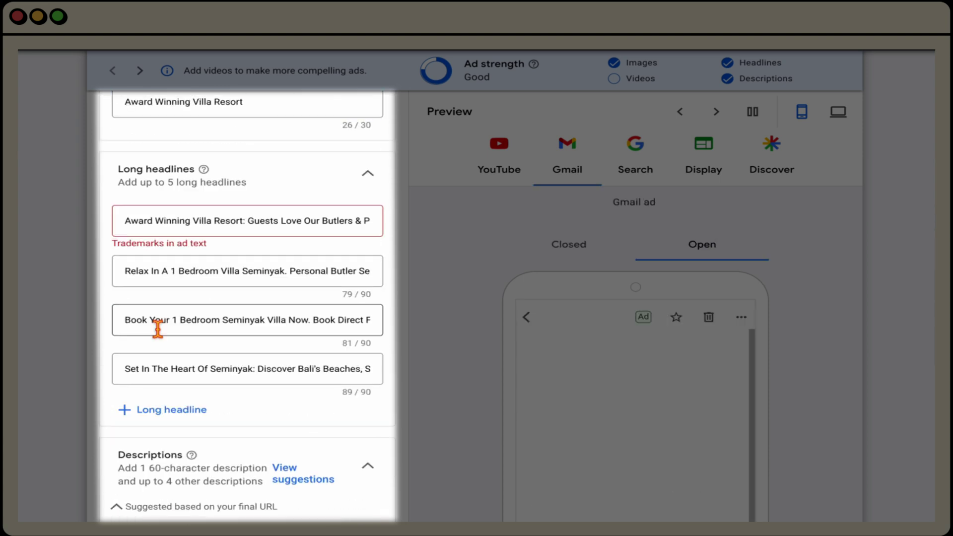
Replace the third long headline with 'Enjoy the Luxury of a 1 Bedroom Villa in Seminyak…' and save.
{"action": "left_click", "coordinate": [158, 319]}
{"action": "key", "text": "ctrl+a"}
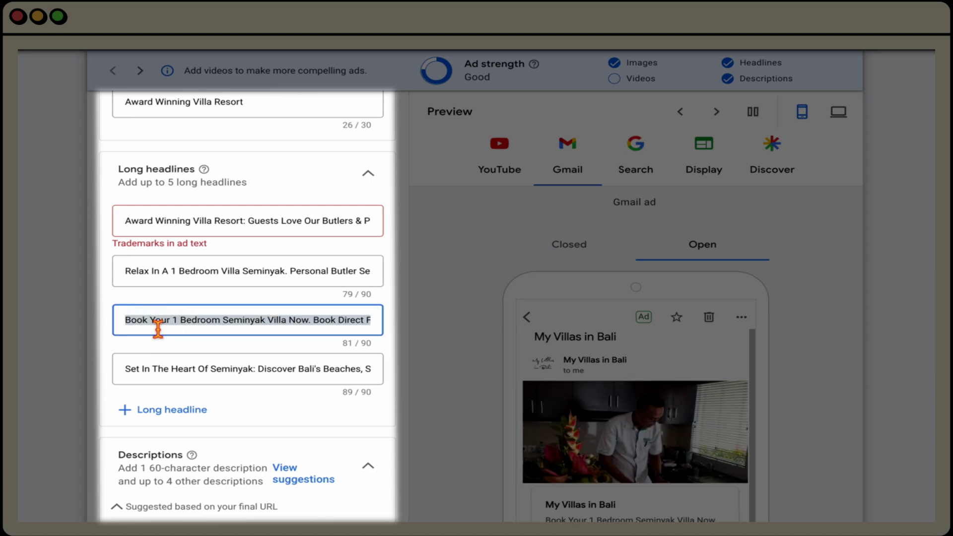
{"action": "key", "text": "BackSpace"}
{"action": "key", "text": "ctrl+v"}
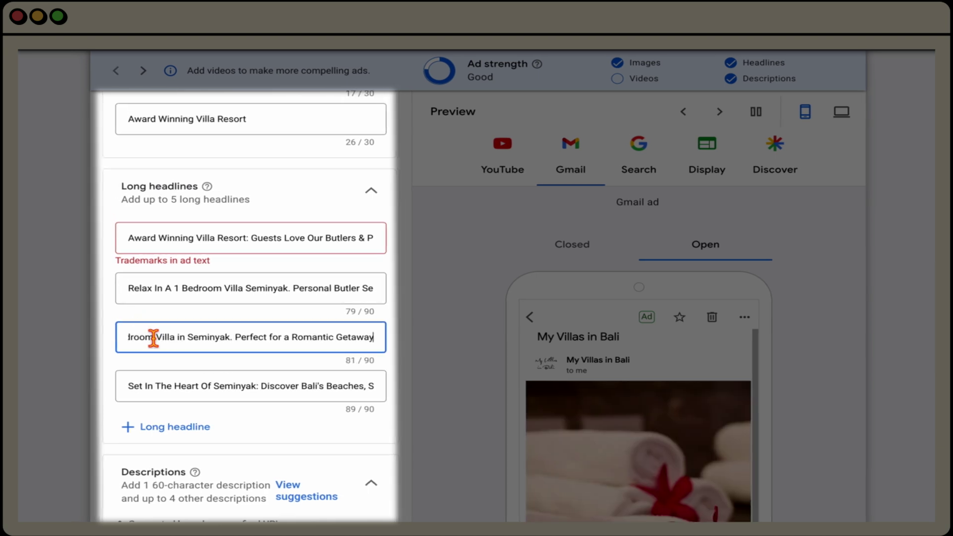
{"action": "left_click_drag", "start_coordinate": [246, 337], "coordinate": [121, 338]}
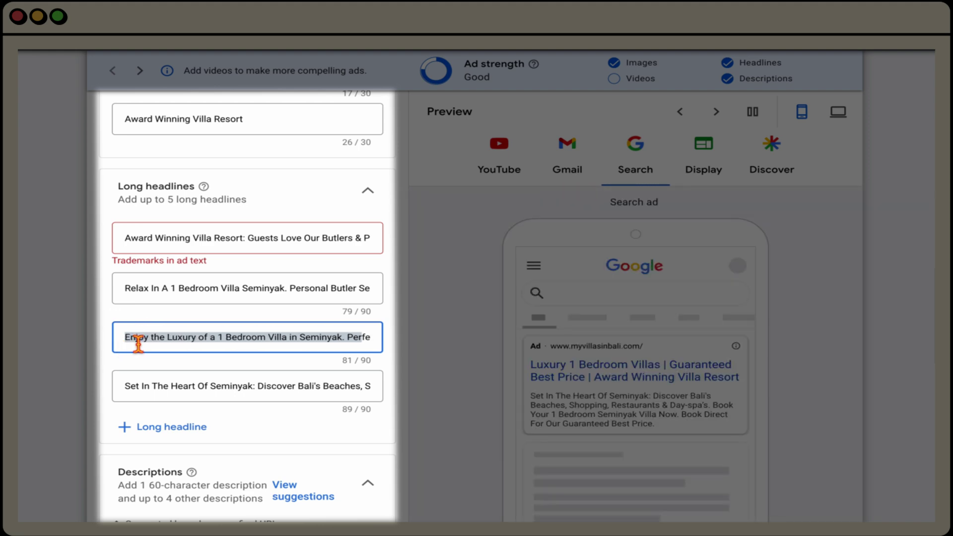
{"action": "left_click_drag", "start_coordinate": [138, 342], "coordinate": [168, 344]}
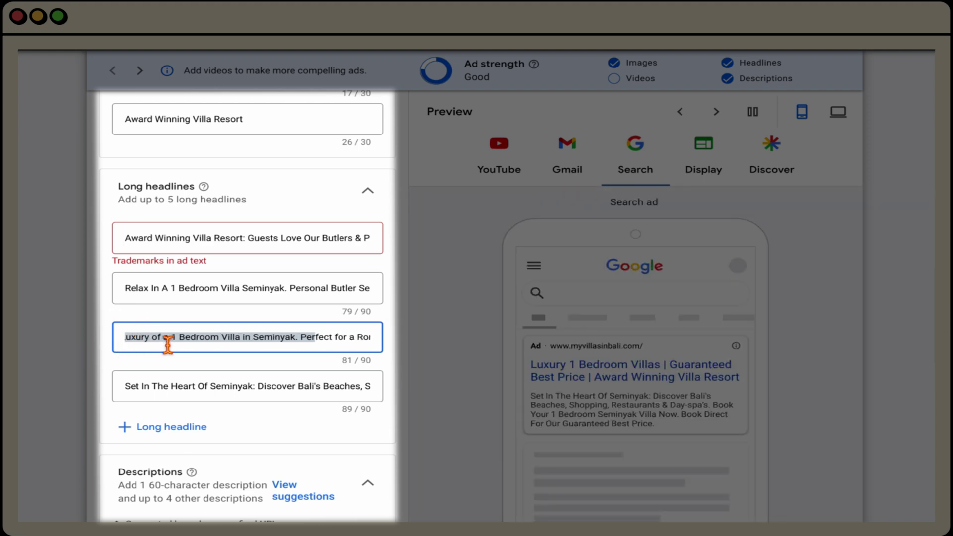
{"action": "scroll", "coordinate": [206, 347], "scroll_direction": "down", "scroll_amount": 15}
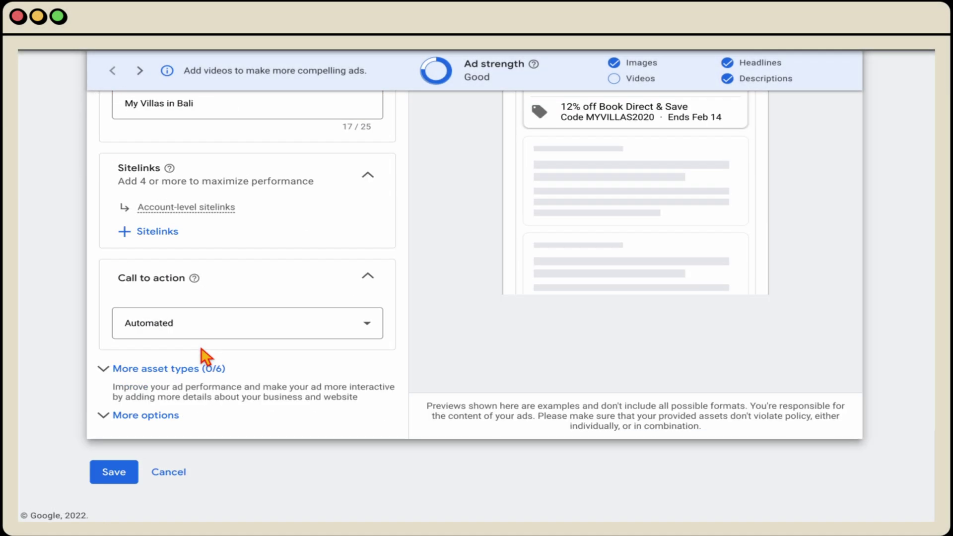
{"action": "left_click", "coordinate": [124, 482]}
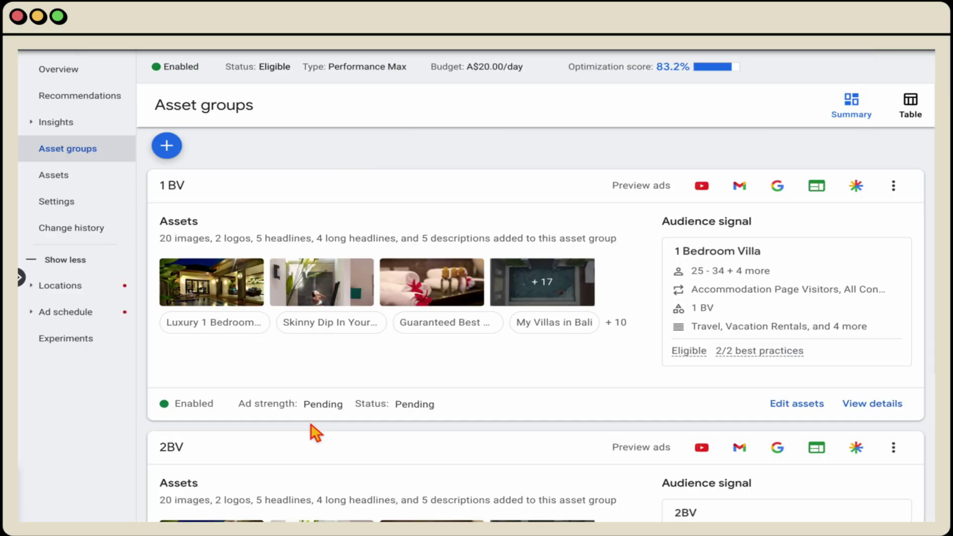
Open the 1 BV asset group's details and scroll through its asset table.
{"action": "left_click", "coordinate": [892, 410]}
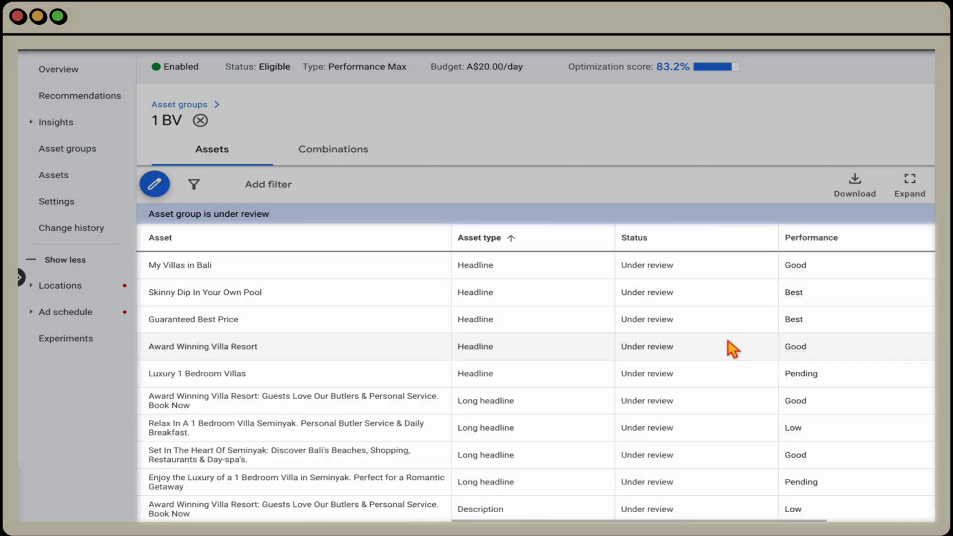
{"action": "scroll", "coordinate": [729, 352], "scroll_direction": "right", "scroll_amount": 3}
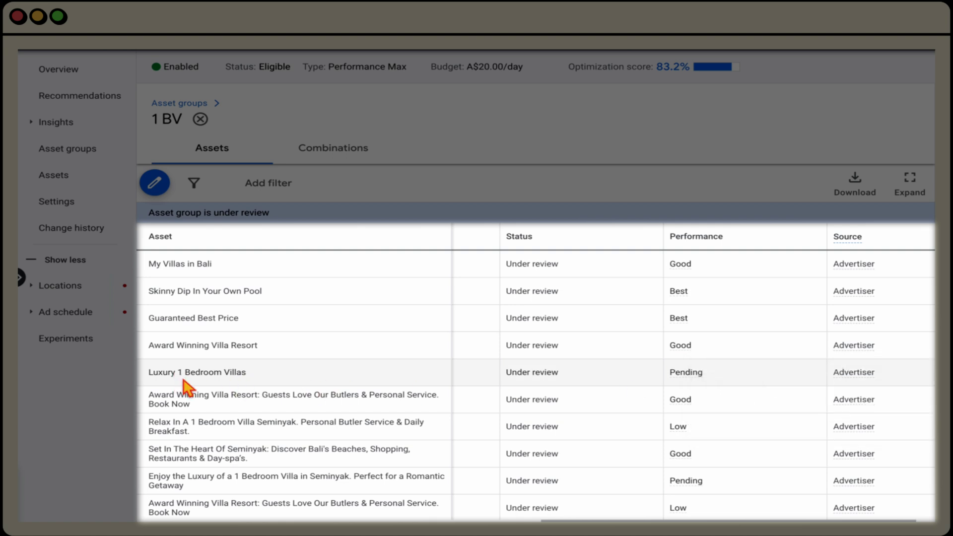
{"action": "scroll", "coordinate": [648, 372], "scroll_direction": "down", "scroll_amount": 2}
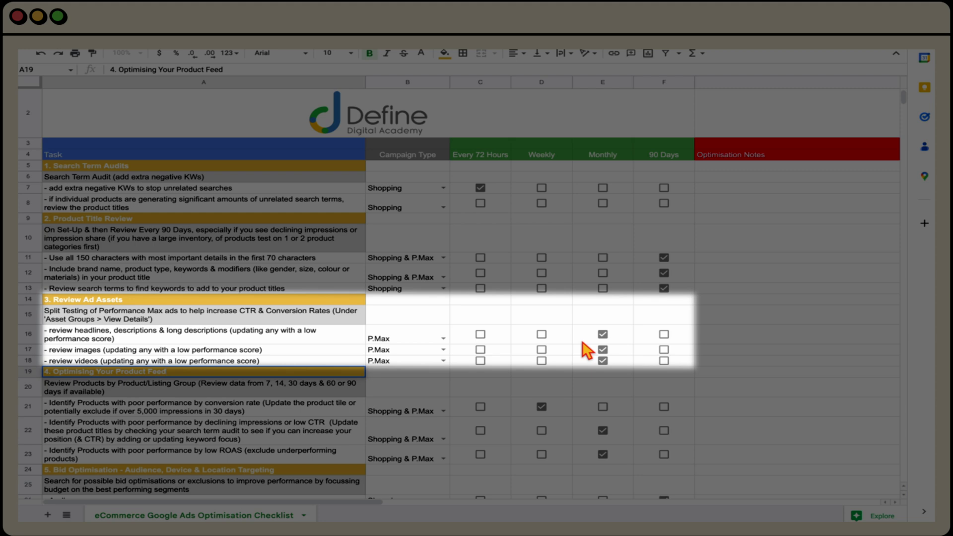
Select cell A20, the Review Products by Product/Listing Group task, in the checklist.
{"action": "left_click", "coordinate": [153, 386]}
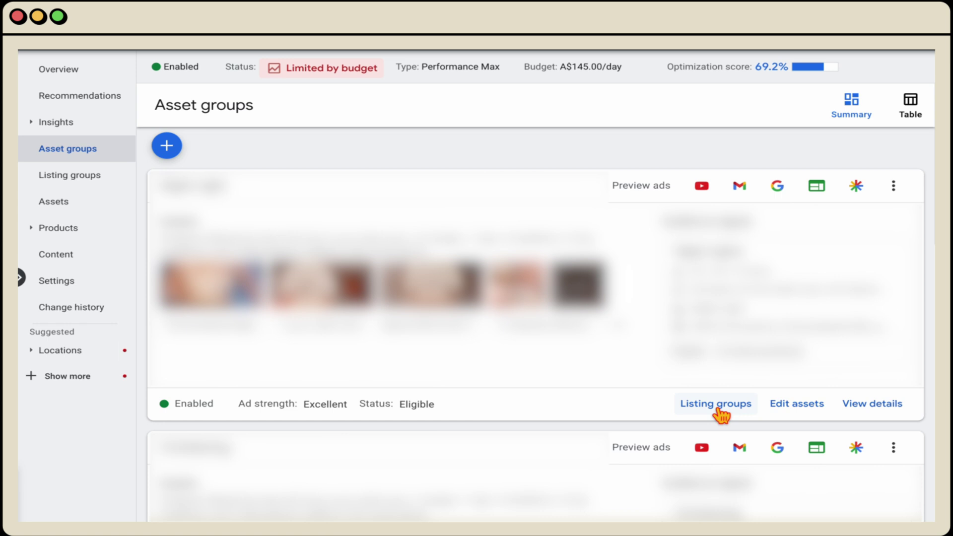
Open the Listing groups report and read its cost-sorted metrics, All products totalling A$2,812.77.
{"action": "left_click", "coordinate": [716, 409]}
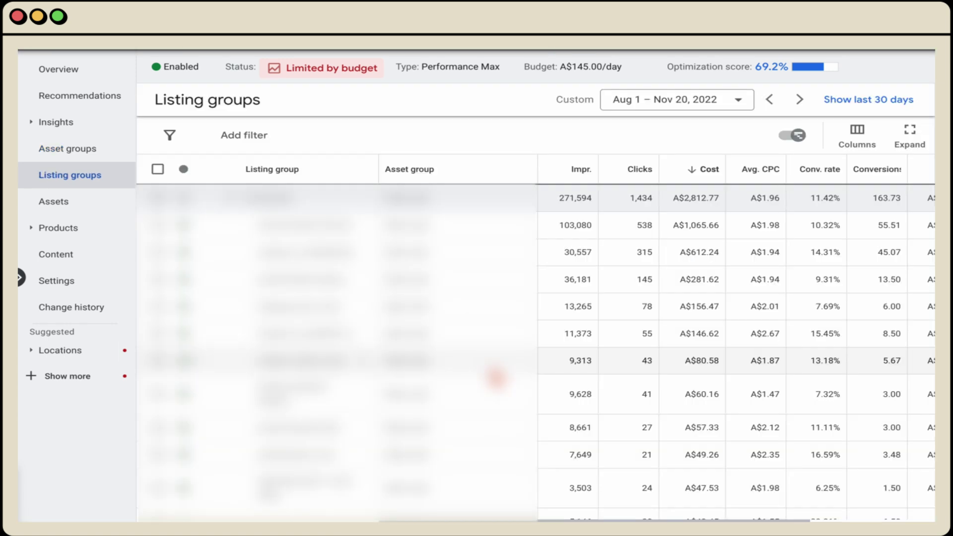
{"action": "scroll", "coordinate": [496, 378], "scroll_direction": "right", "scroll_amount": 3}
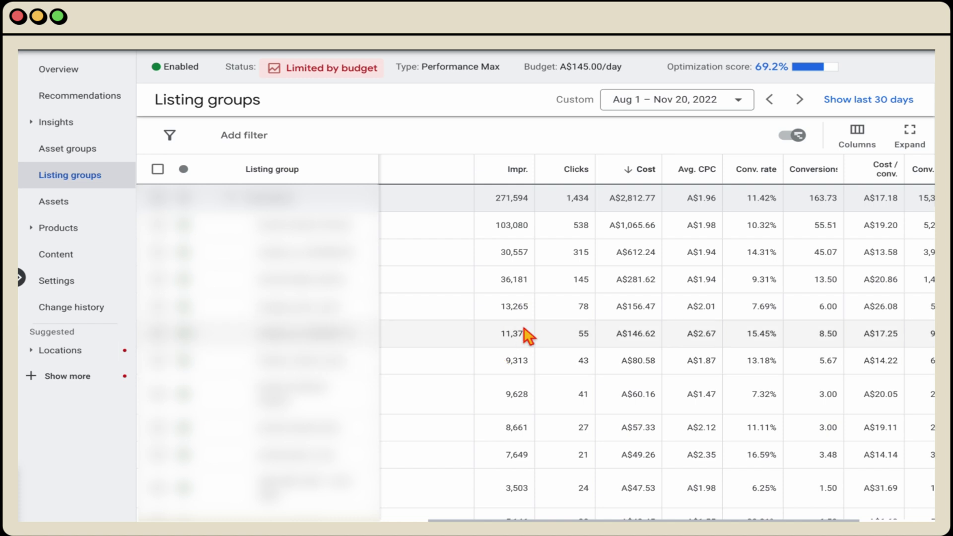
{"action": "scroll", "coordinate": [550, 299], "scroll_direction": "right", "scroll_amount": 3}
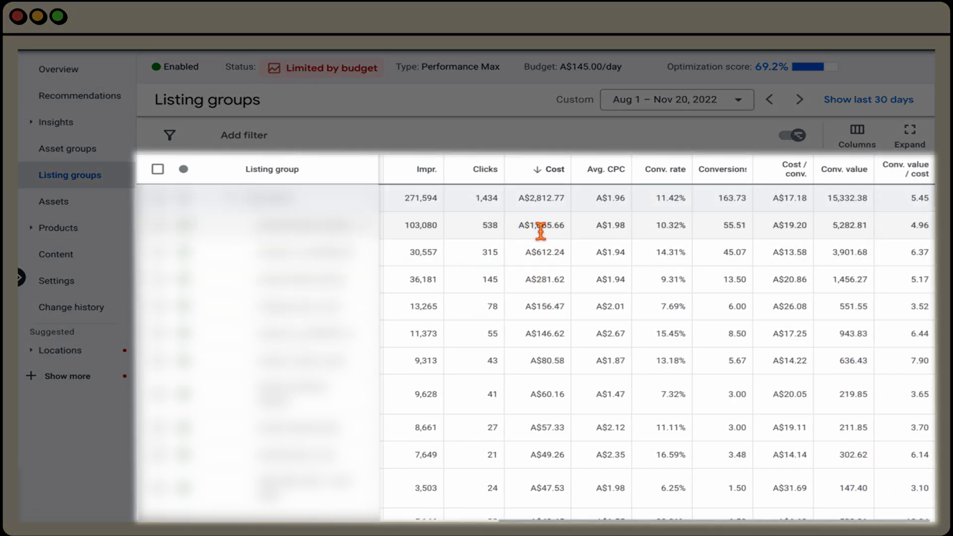
{"action": "scroll", "coordinate": [540, 229], "scroll_direction": "right", "scroll_amount": 1}
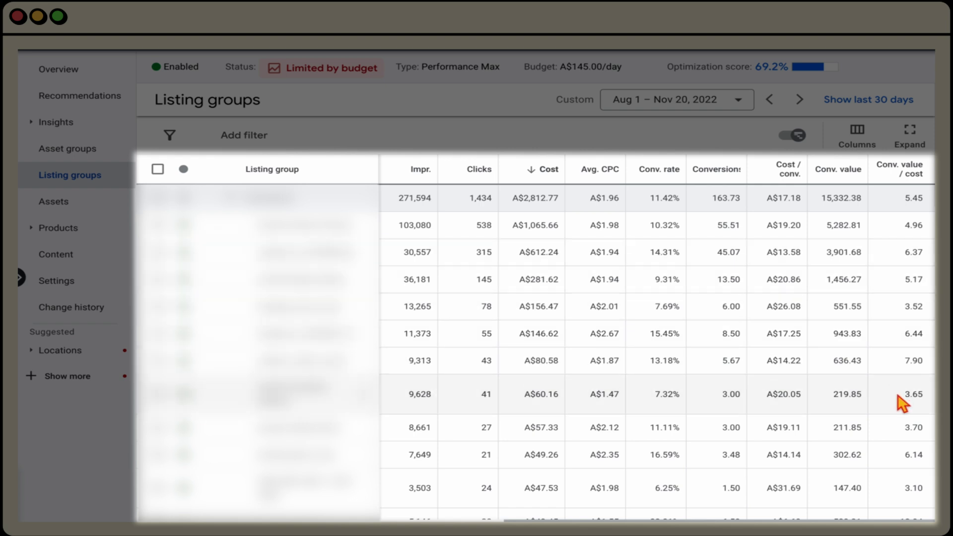
{"action": "scroll", "coordinate": [900, 403], "scroll_direction": "down", "scroll_amount": 4}
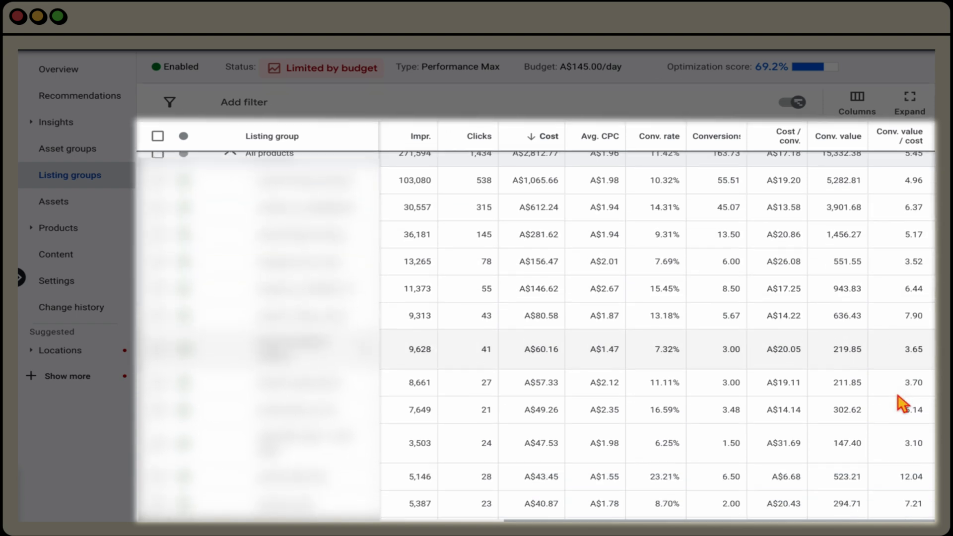
{"action": "scroll", "coordinate": [899, 403], "scroll_direction": "down", "scroll_amount": 1}
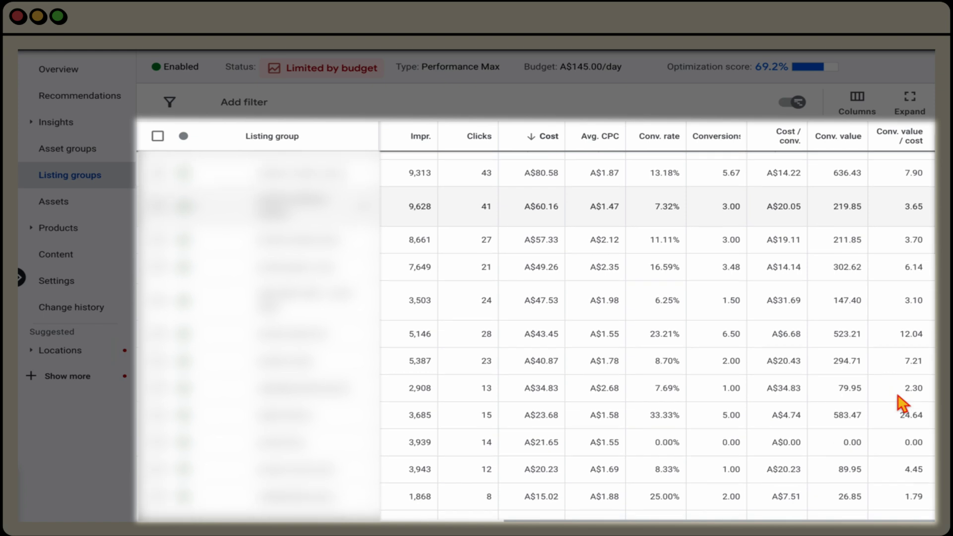
{"action": "scroll", "coordinate": [899, 403], "scroll_direction": "down", "scroll_amount": 3}
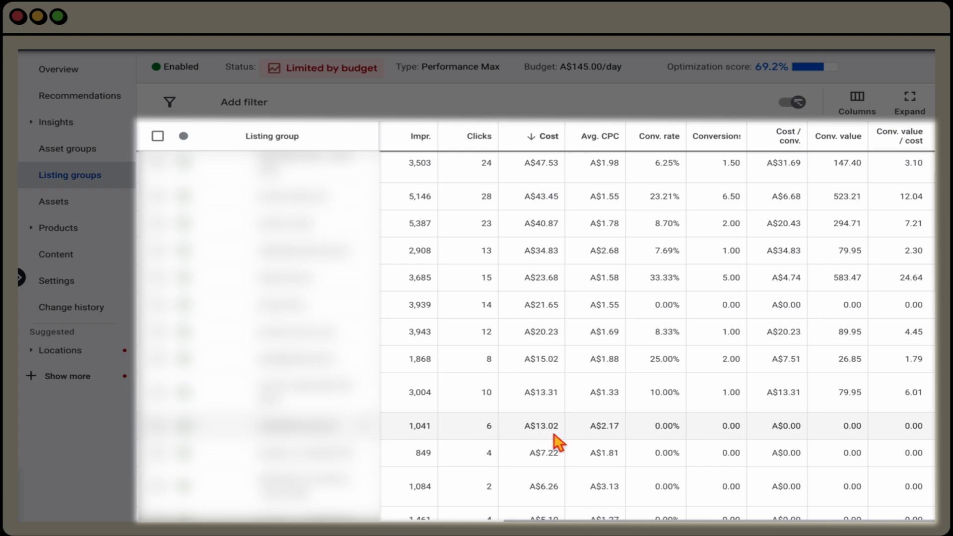
{"action": "scroll", "coordinate": [555, 441], "scroll_direction": "up", "scroll_amount": 5}
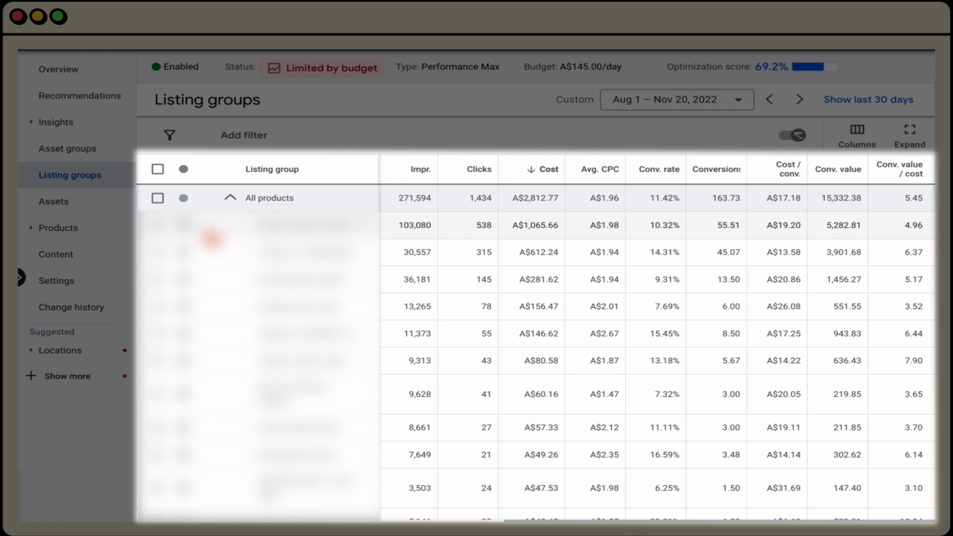
{"action": "left_click", "coordinate": [211, 239]}
{"action": "left_click", "coordinate": [426, 140]}
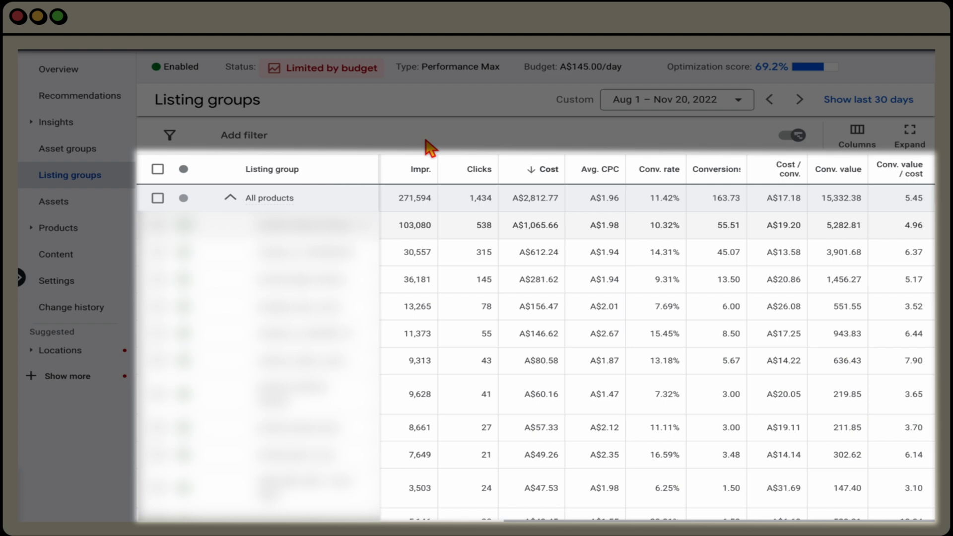
{"action": "left_click", "coordinate": [884, 103]}
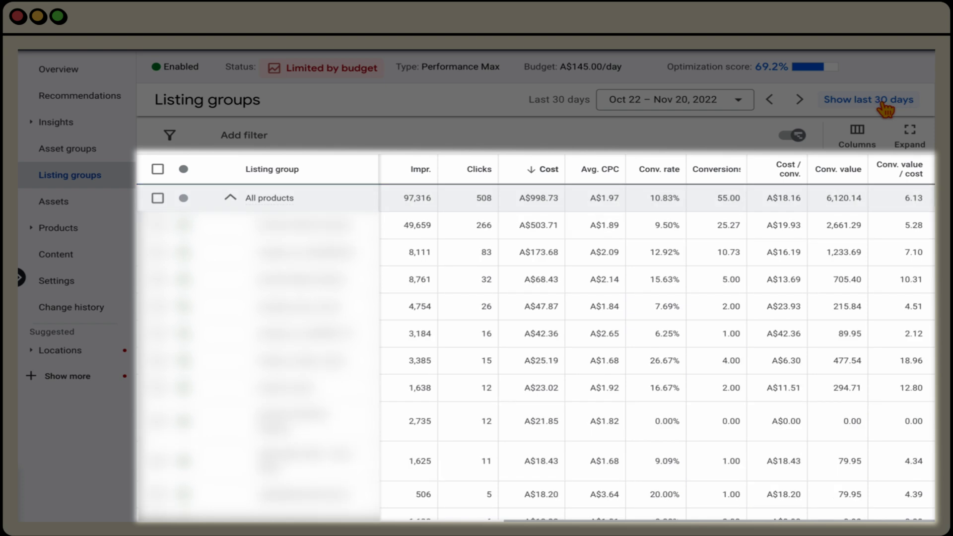
{"action": "left_click", "coordinate": [717, 107]}
{"action": "scroll", "coordinate": [758, 324], "scroll_direction": "up", "scroll_amount": 5}
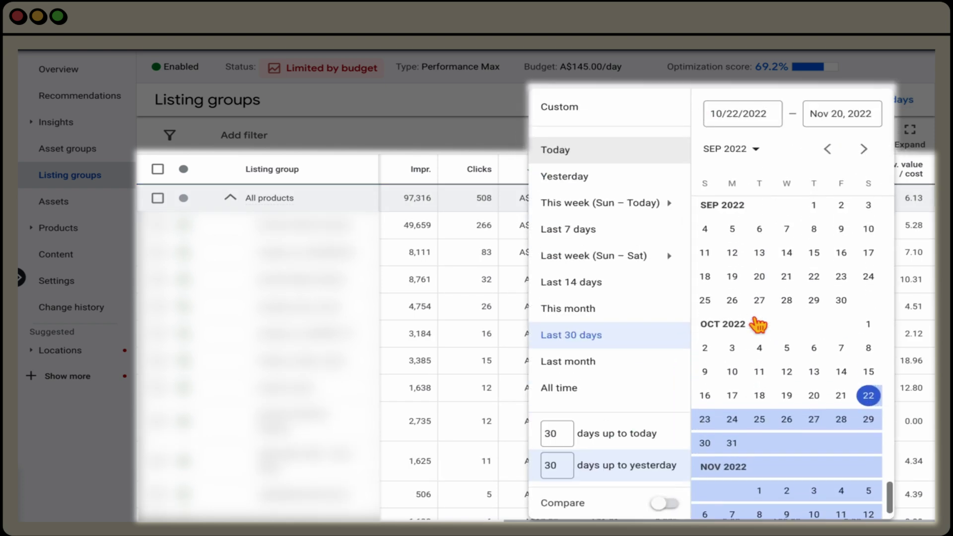
{"action": "left_click", "coordinate": [811, 239]}
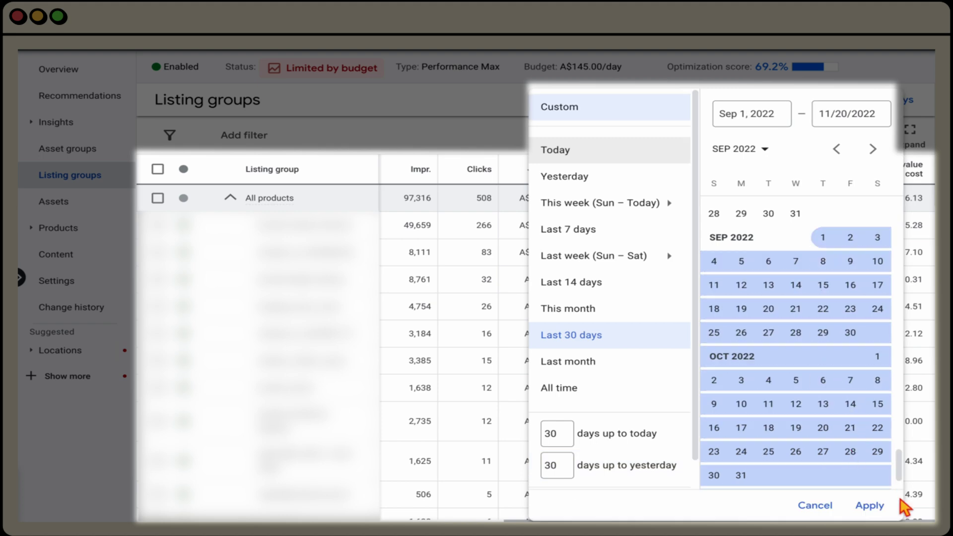
{"action": "left_click", "coordinate": [888, 504]}
{"action": "left_click", "coordinate": [682, 124]}
{"action": "scroll", "coordinate": [793, 244], "scroll_direction": "up", "scroll_amount": 5}
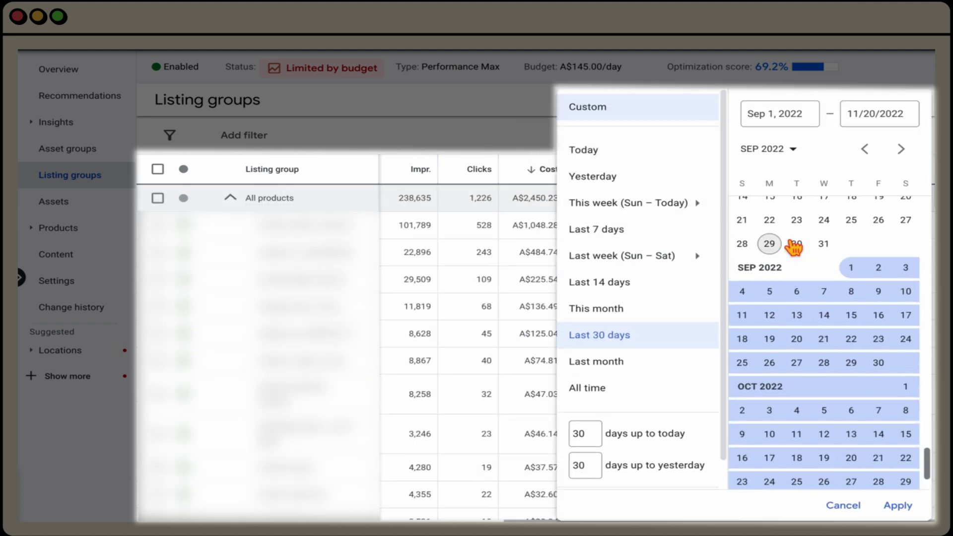
{"action": "left_click", "coordinate": [770, 334]}
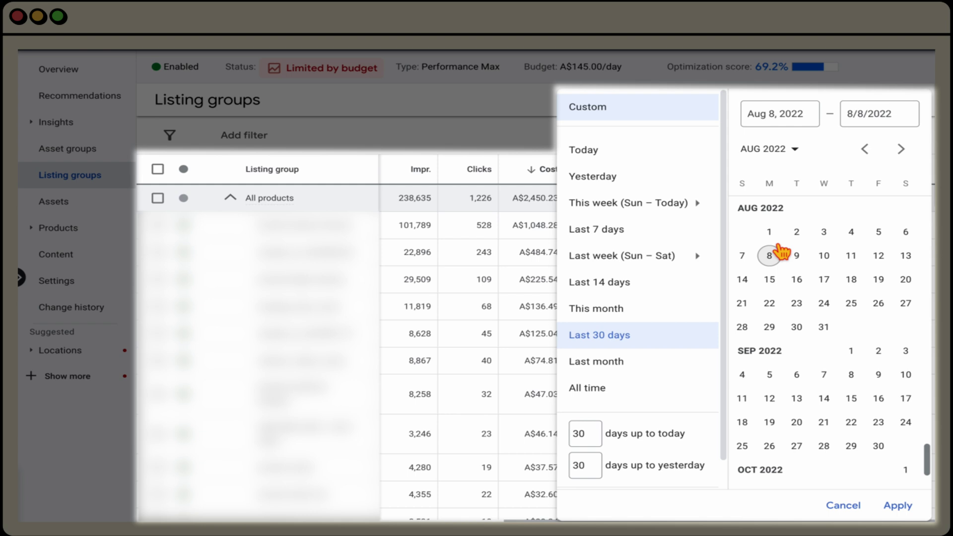
{"action": "left_click", "coordinate": [768, 231]}
{"action": "scroll", "coordinate": [784, 328], "scroll_direction": "down", "scroll_amount": 5}
{"action": "left_click", "coordinate": [742, 439]}
{"action": "left_click", "coordinate": [897, 505]}
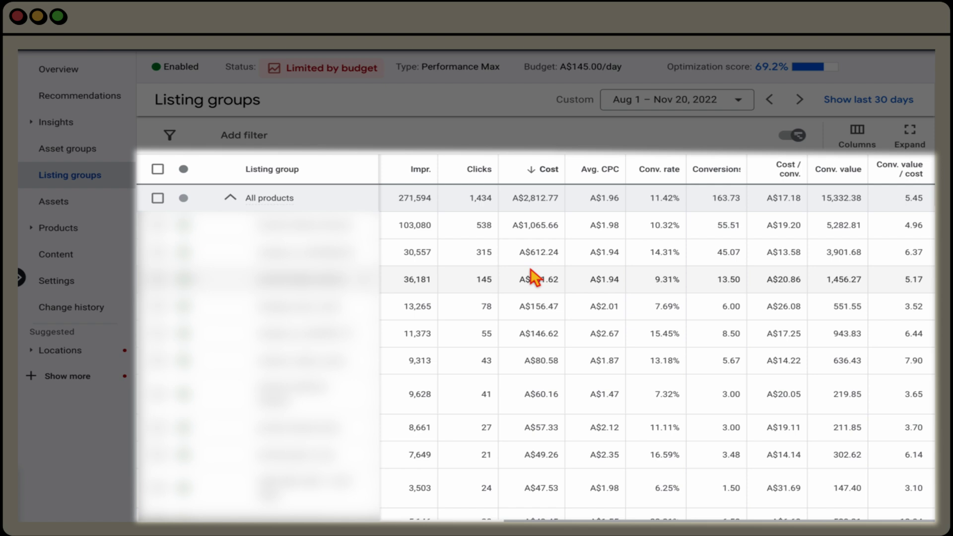
{"action": "scroll", "coordinate": [533, 277], "scroll_direction": "down", "scroll_amount": 10}
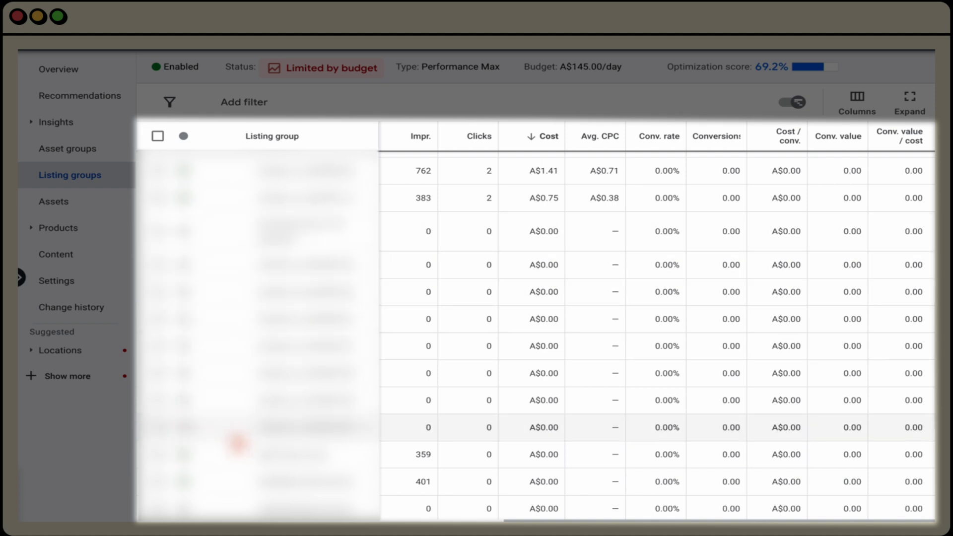
{"action": "scroll", "coordinate": [241, 442], "scroll_direction": "up", "scroll_amount": 10}
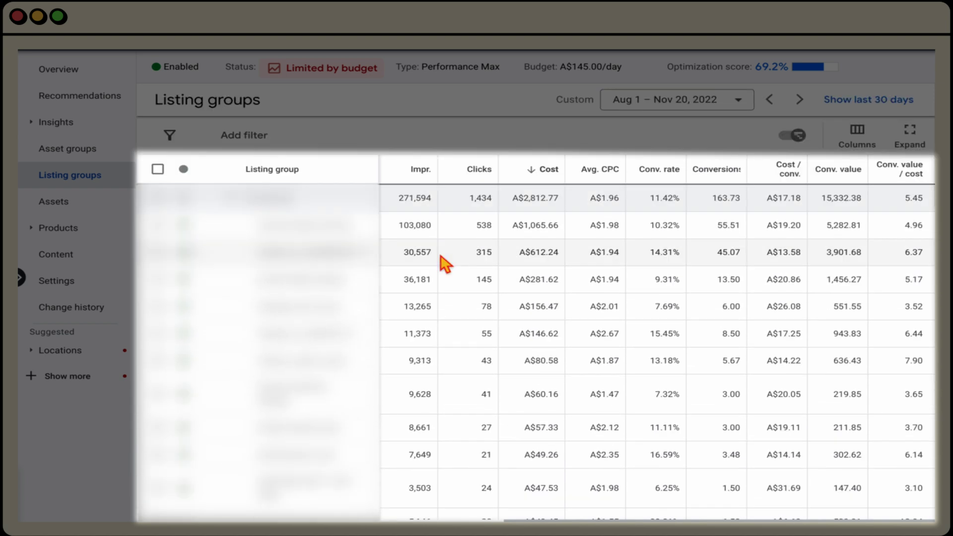